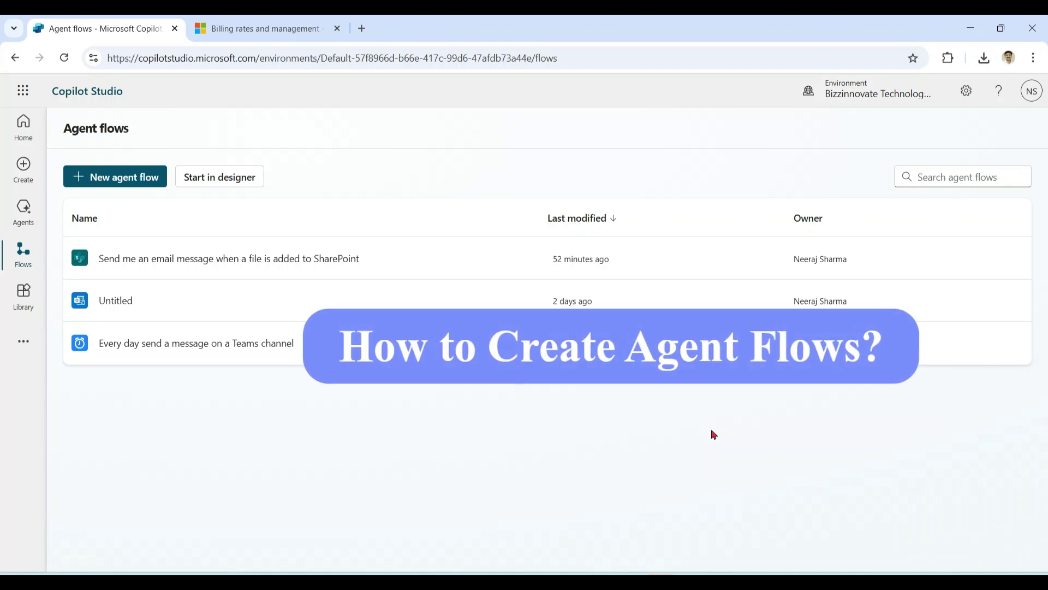
# Step: Start a new agent flow from the Agent flows page
pyautogui.click(115, 179)
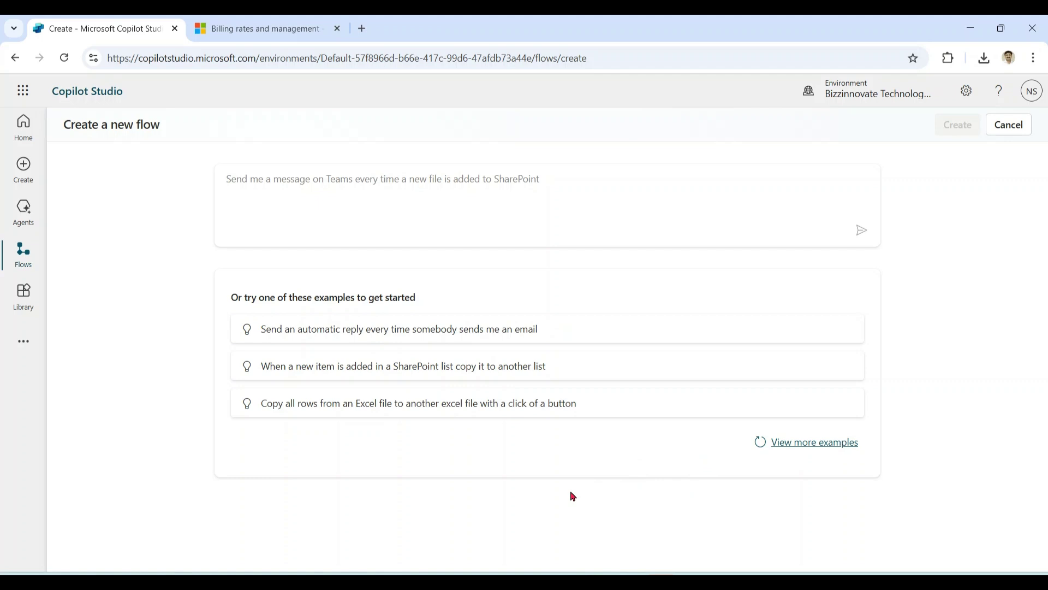
# Step: Submit the suggestion 'Send an email for all sharepoint list items every day' to generate a flow
pyautogui.click(548, 186)
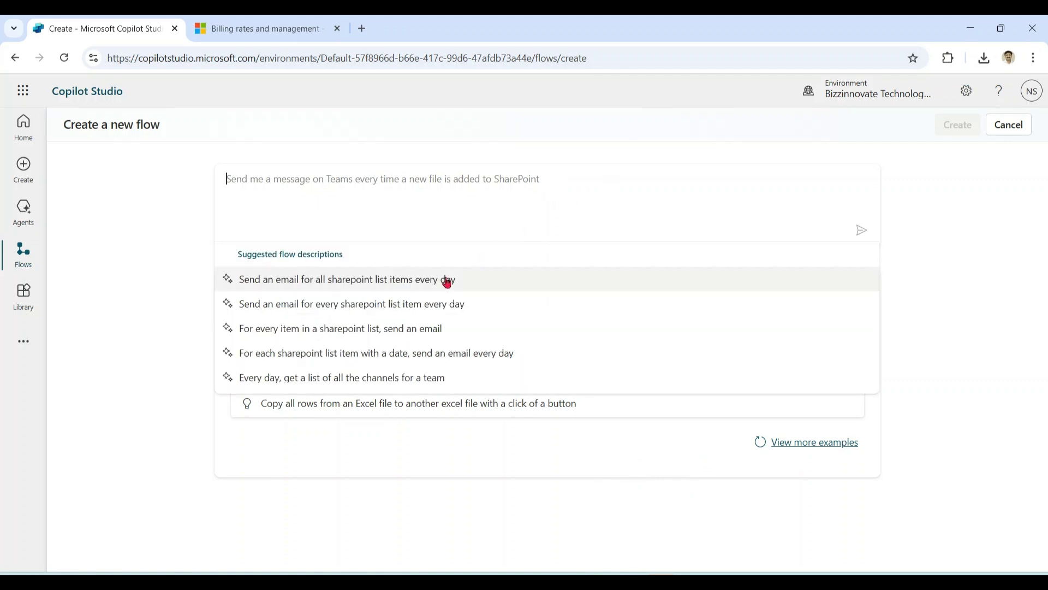
pyautogui.click(438, 283)
pyautogui.click(861, 230)
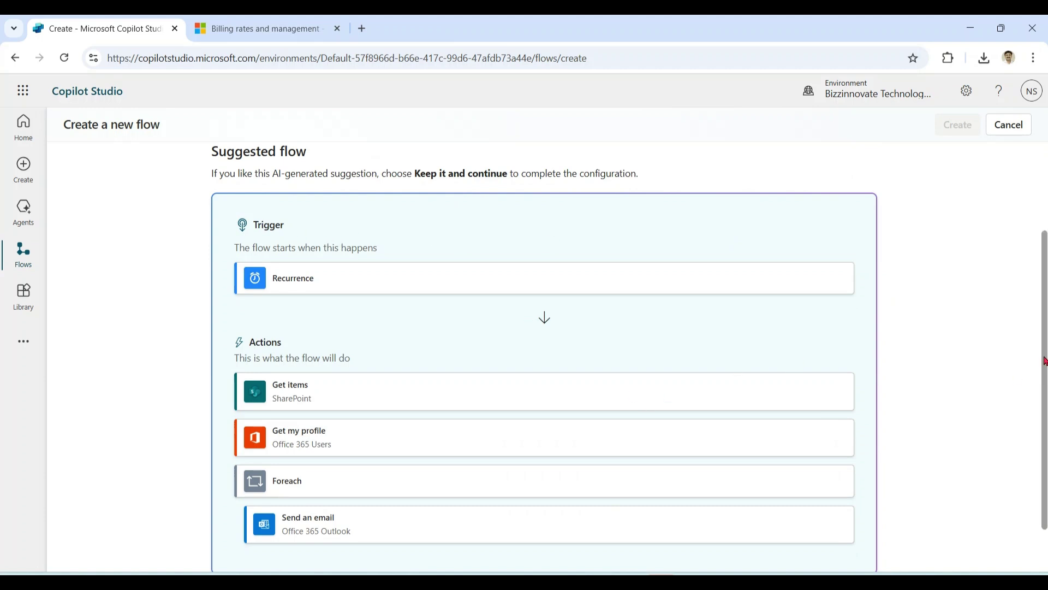
pyautogui.scroll(-1, 1044, 366)
# Step: Keep the suggested recurrence-to-email flow and continue past the connection review
pyautogui.click(308, 568)
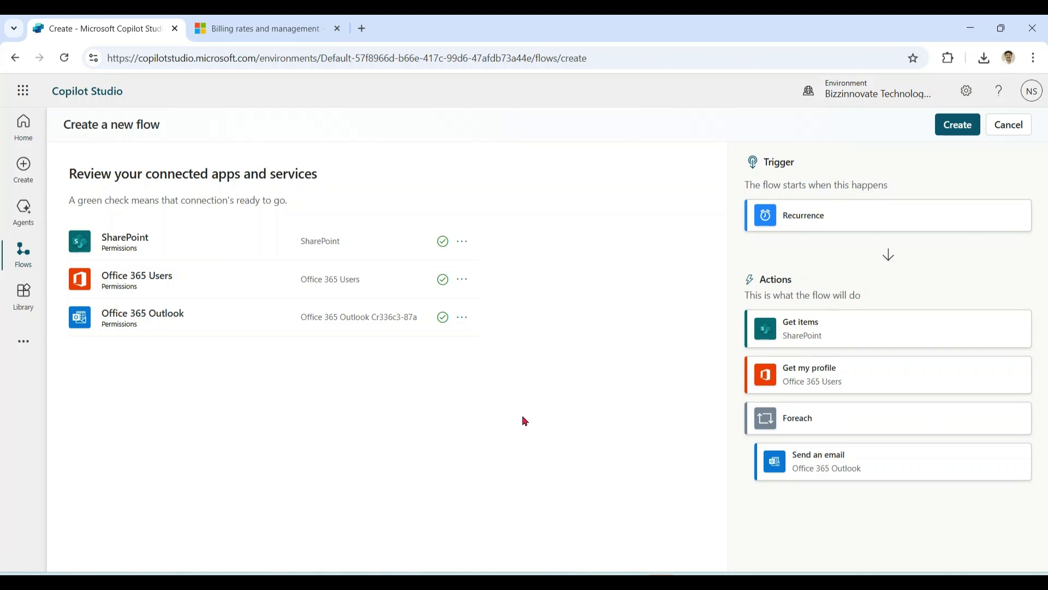
# Step: Open the Slot Responder agent from the Agents list
pyautogui.click(22, 209)
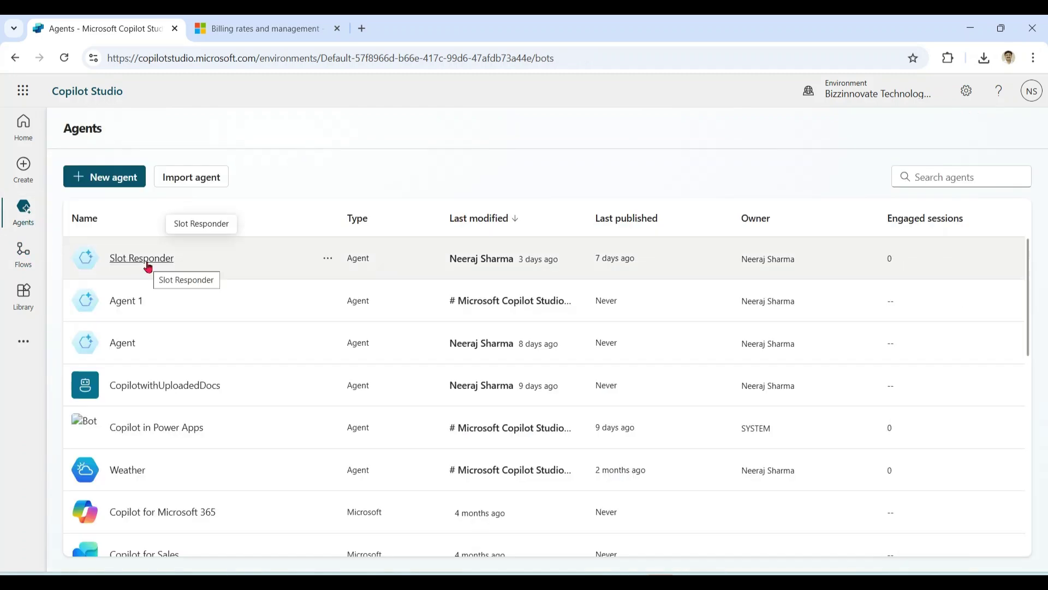
pyautogui.click(147, 262)
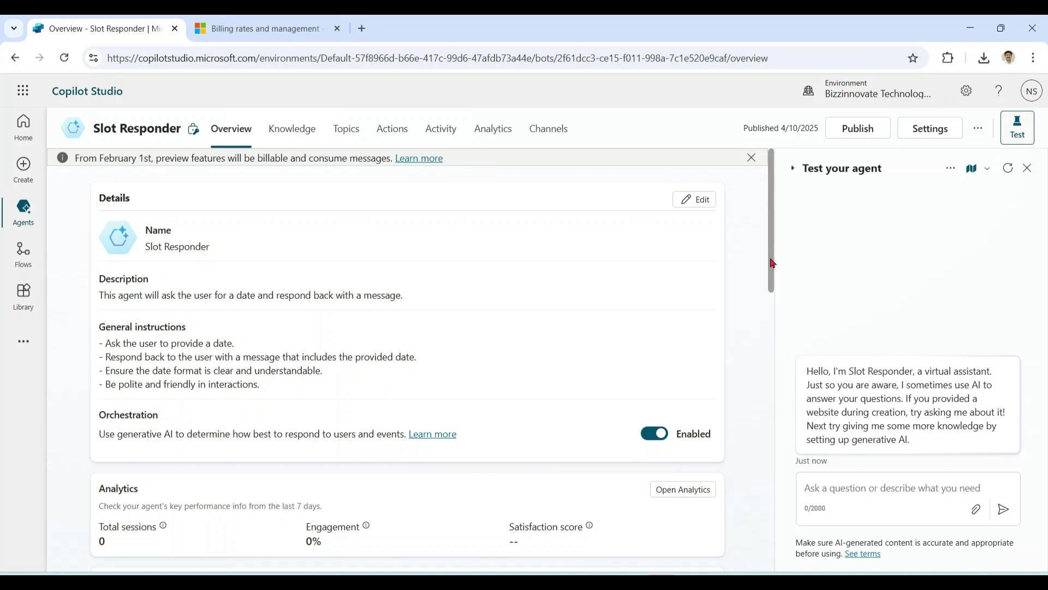
pyautogui.scroll(-2, 772, 263)
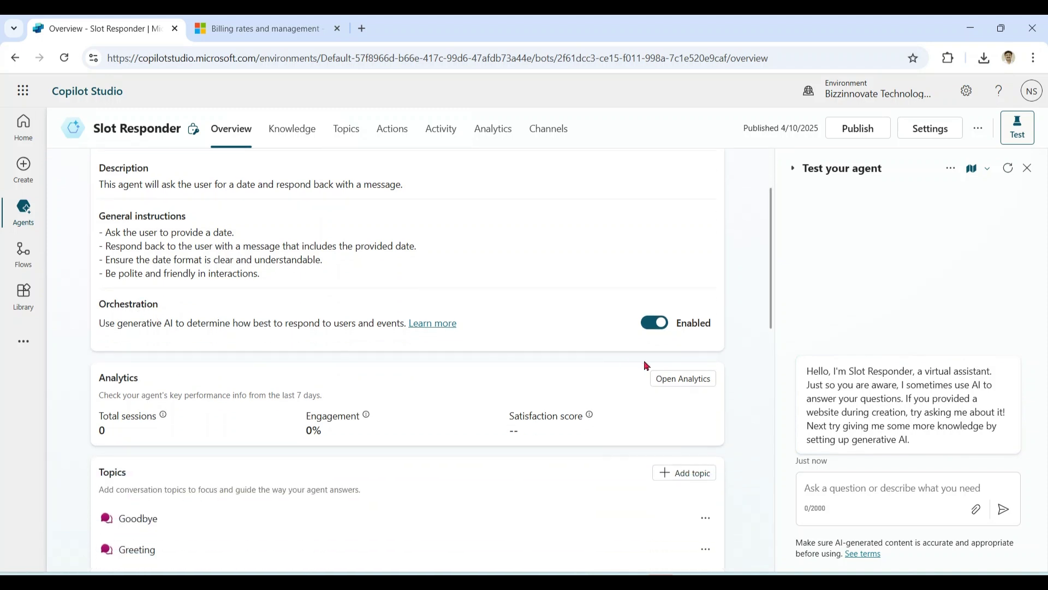
pyautogui.moveTo(772, 302); pyautogui.dragTo(781, 474)
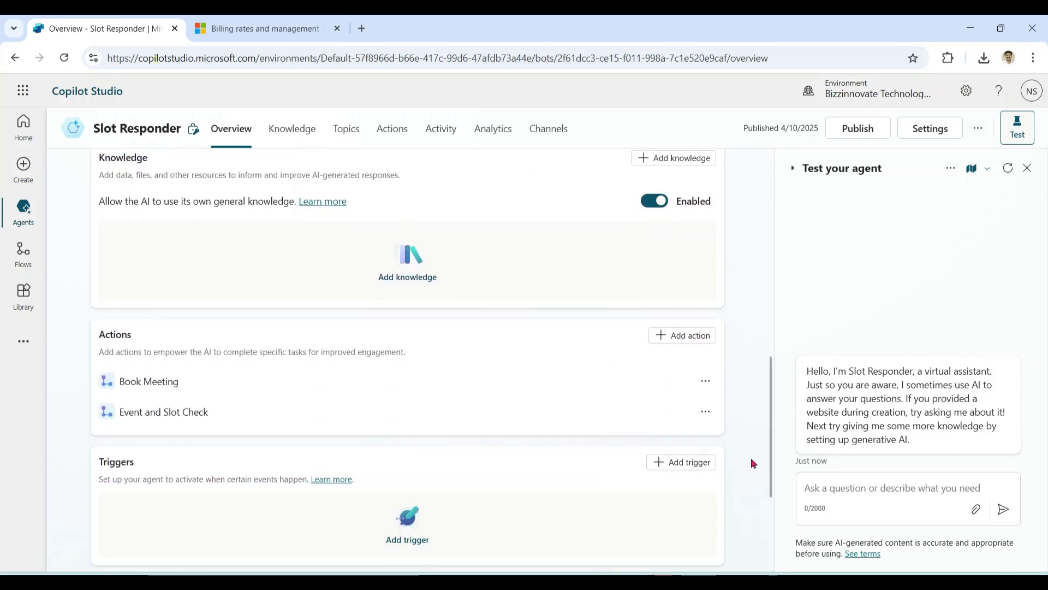
# Step: Send 'what are my free slots for sunday' in the Slot Responder test chat
pyautogui.click(832, 489)
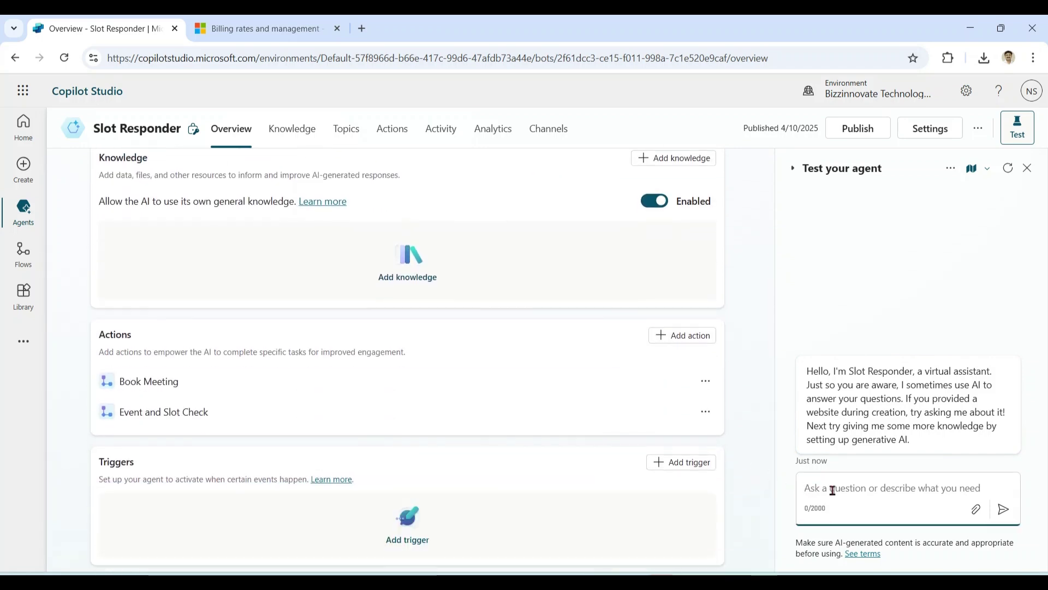
pyautogui.write('what are my free slots for sunday')
pyautogui.press('Return')
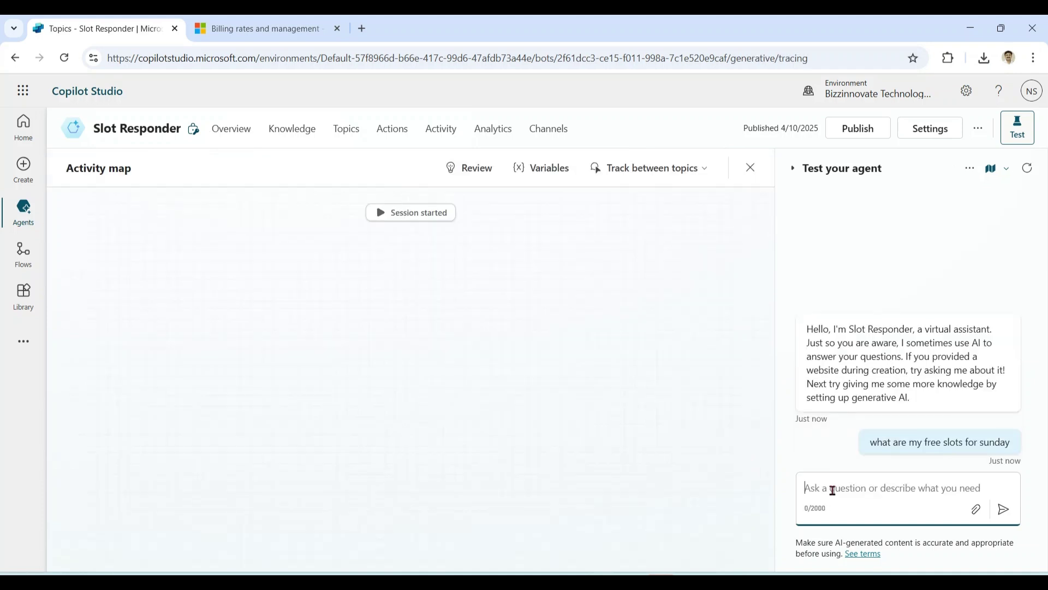
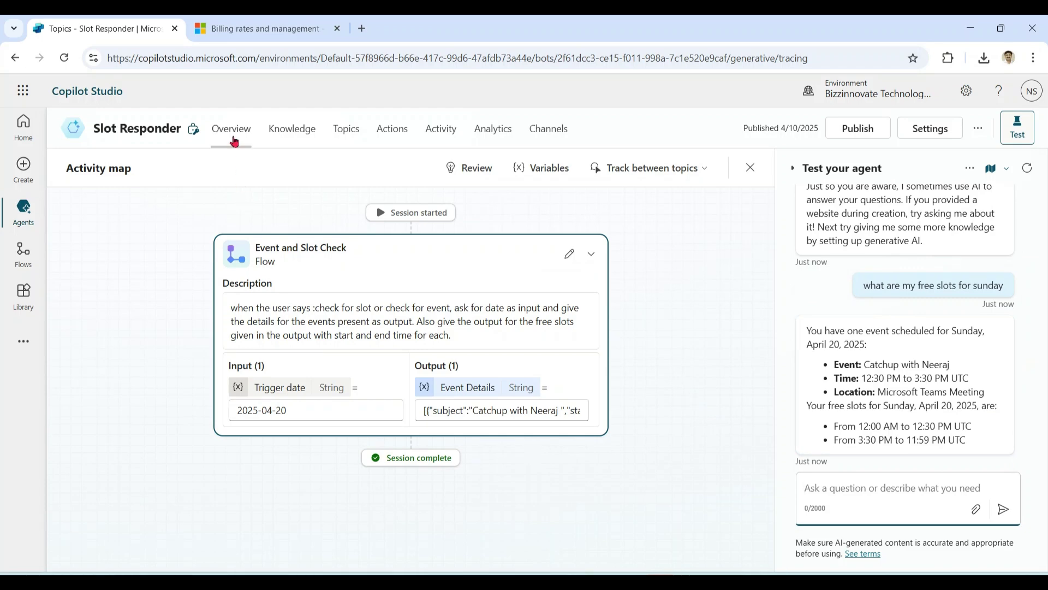
# Step: Open the Event and Slot Check action for editing from the Slot Responder overview
pyautogui.click(232, 135)
pyautogui.moveTo(770, 286); pyautogui.dragTo(786, 481)
pyautogui.click(704, 418)
pyautogui.click(726, 444)
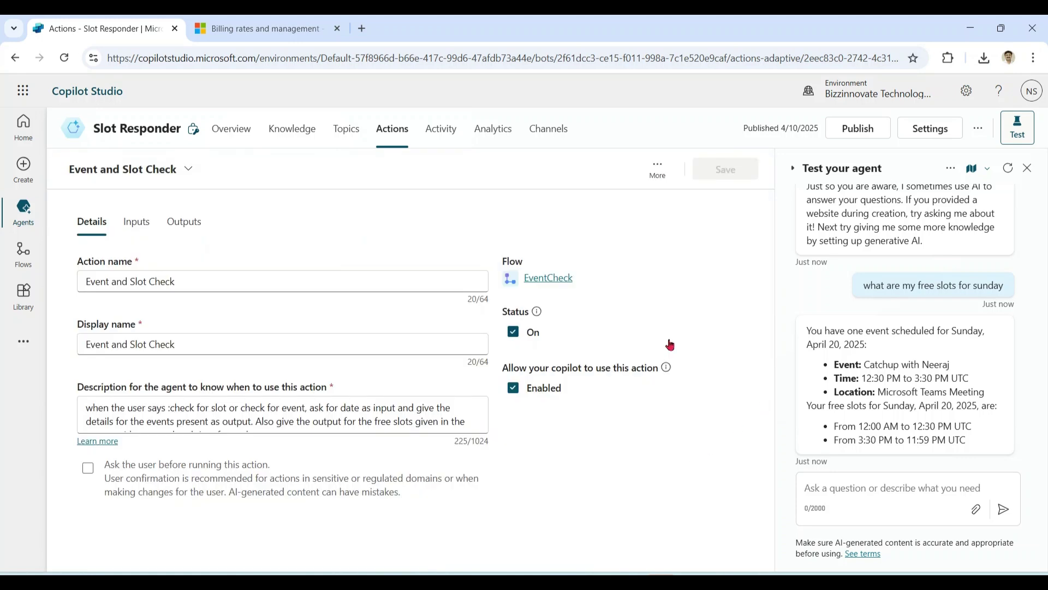
# Step: Open the EventCheck flow in Power Automate, view its designer, then return to its details
pyautogui.click(558, 282)
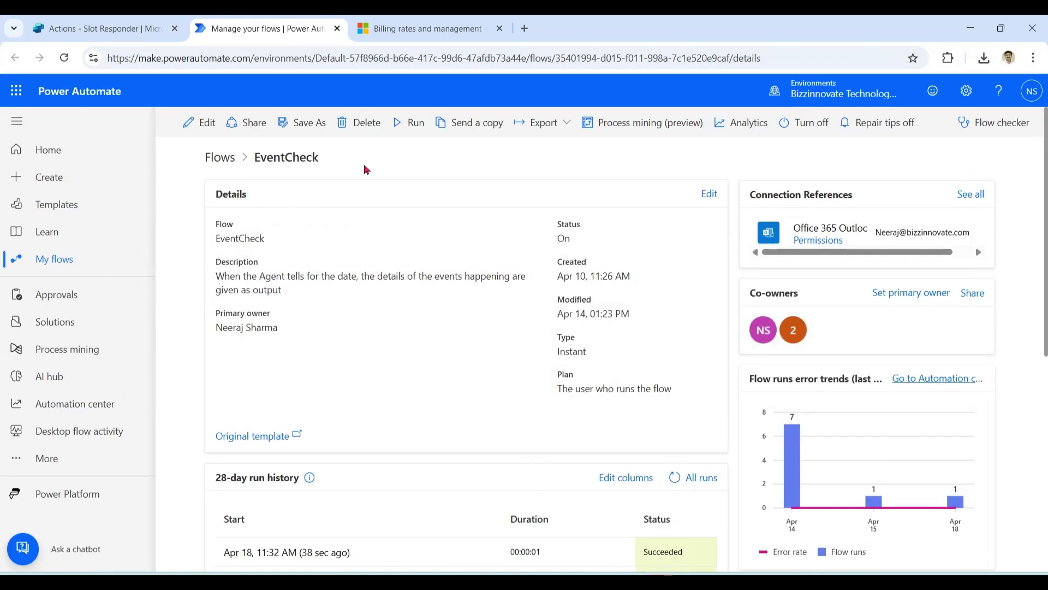
pyautogui.click(202, 124)
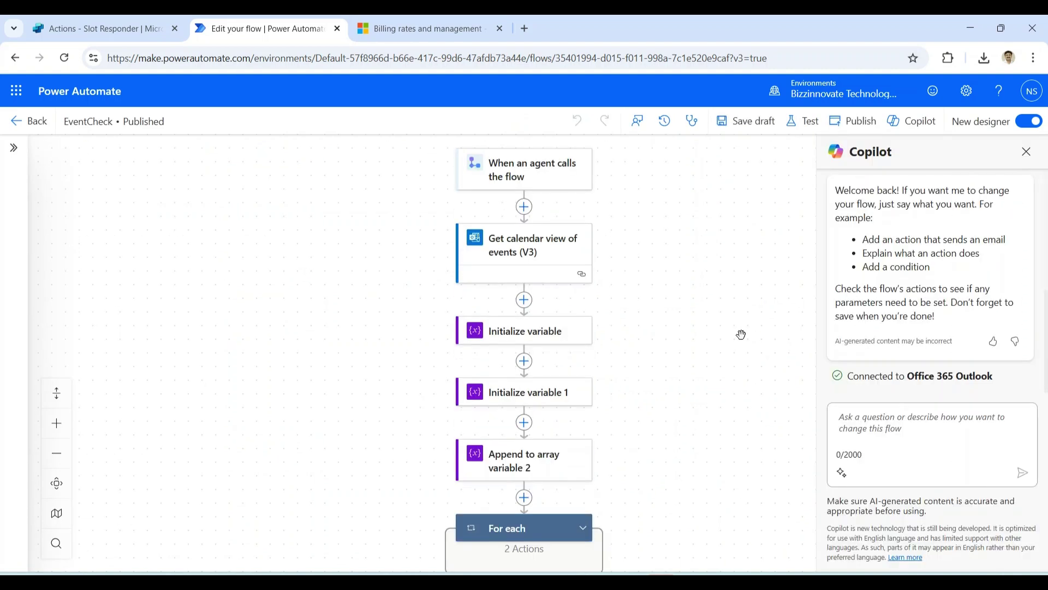
pyautogui.click(31, 121)
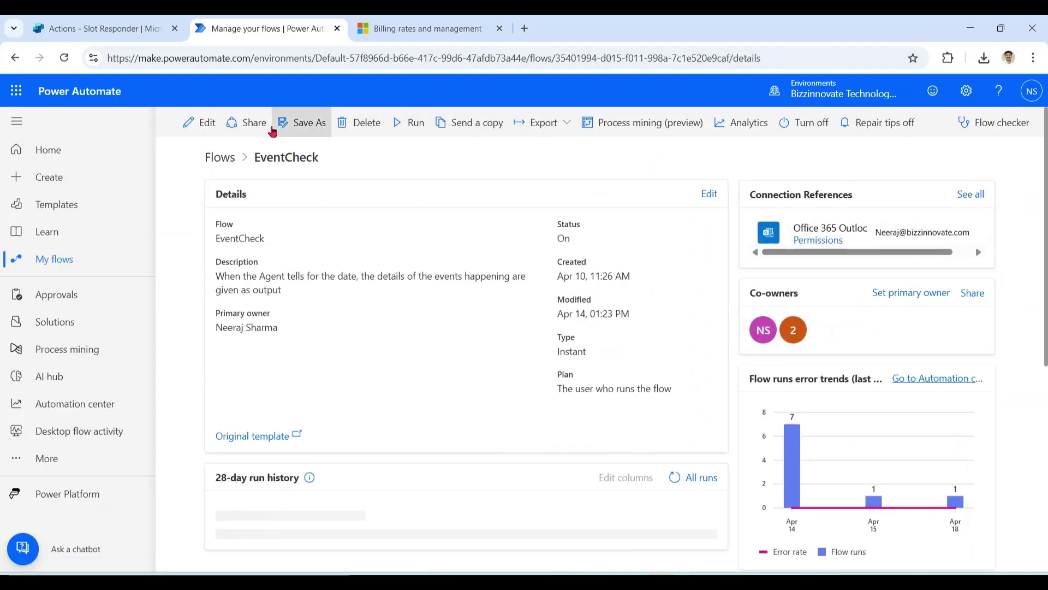
# Step: Begin a new Power Automate flow action from the Slot Responder agent's overview
pyautogui.click(107, 31)
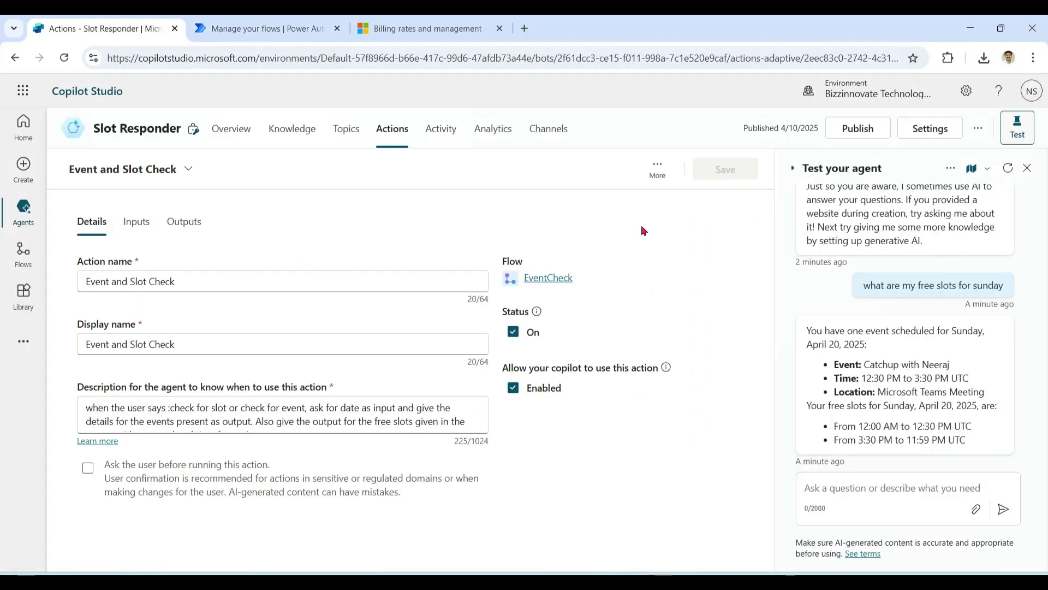
pyautogui.click(231, 136)
pyautogui.moveTo(771, 279)
pyautogui.mouseDown()
pyautogui.moveTo(797, 465)
pyautogui.moveTo(870, 488)
pyautogui.mouseUp()
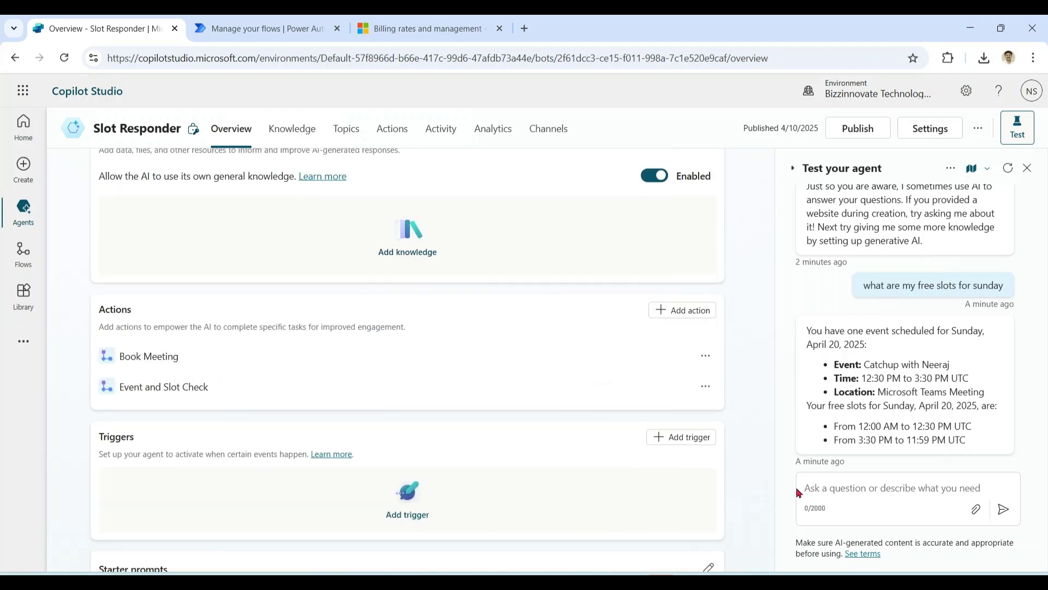
pyautogui.click(690, 310)
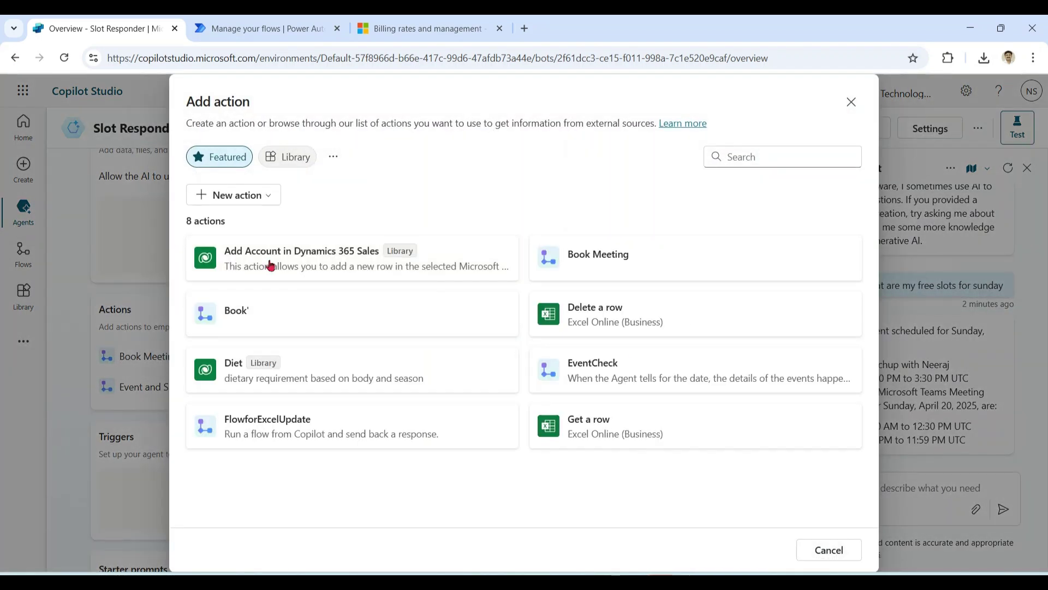
pyautogui.click(273, 201)
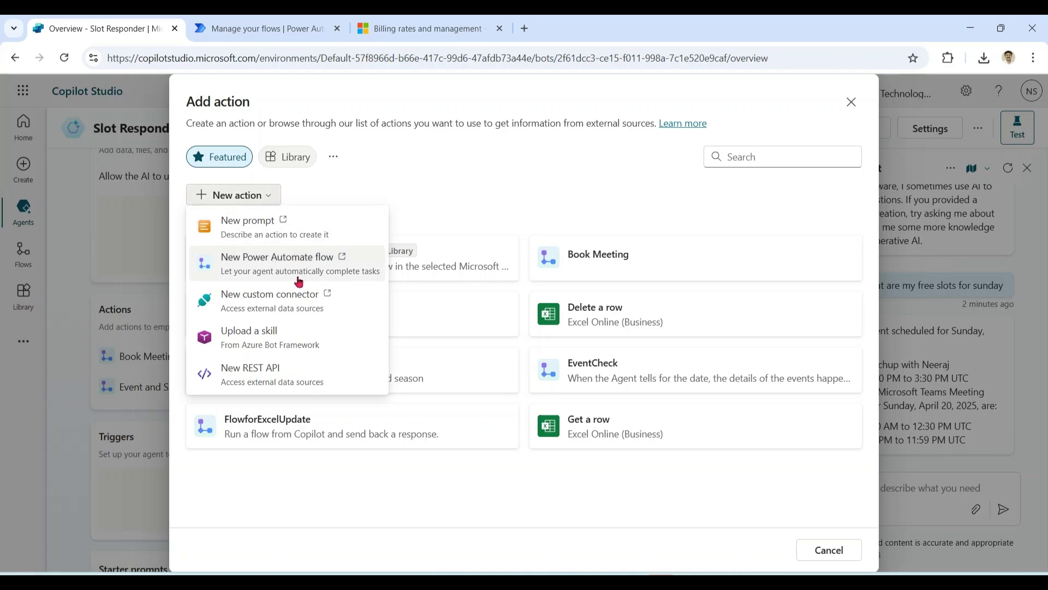
pyautogui.click(299, 282)
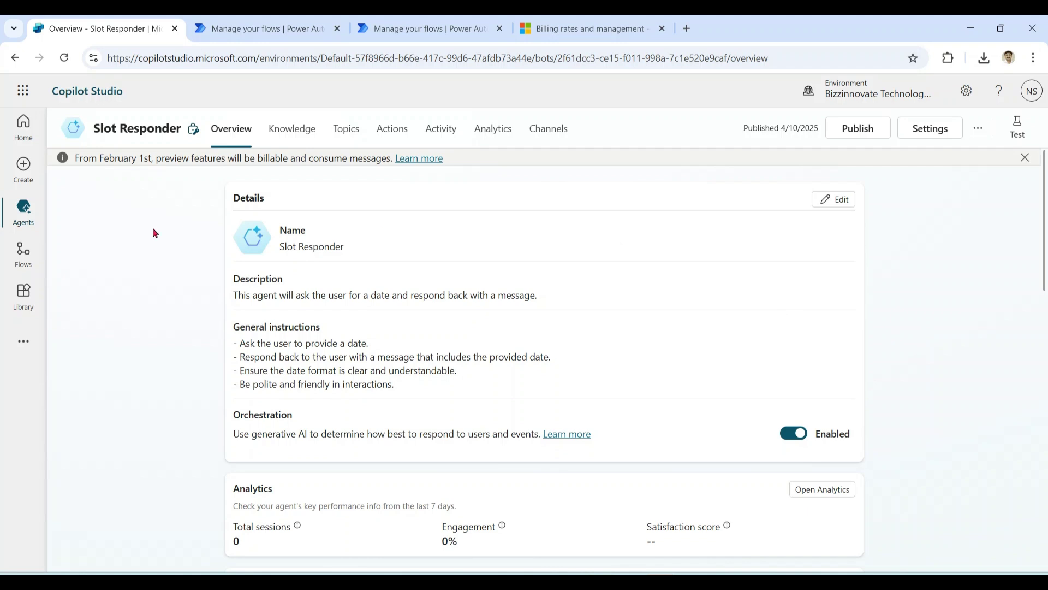
# Step: Open the 'Send me an email message when a file is added to...' agent flow
pyautogui.click(25, 256)
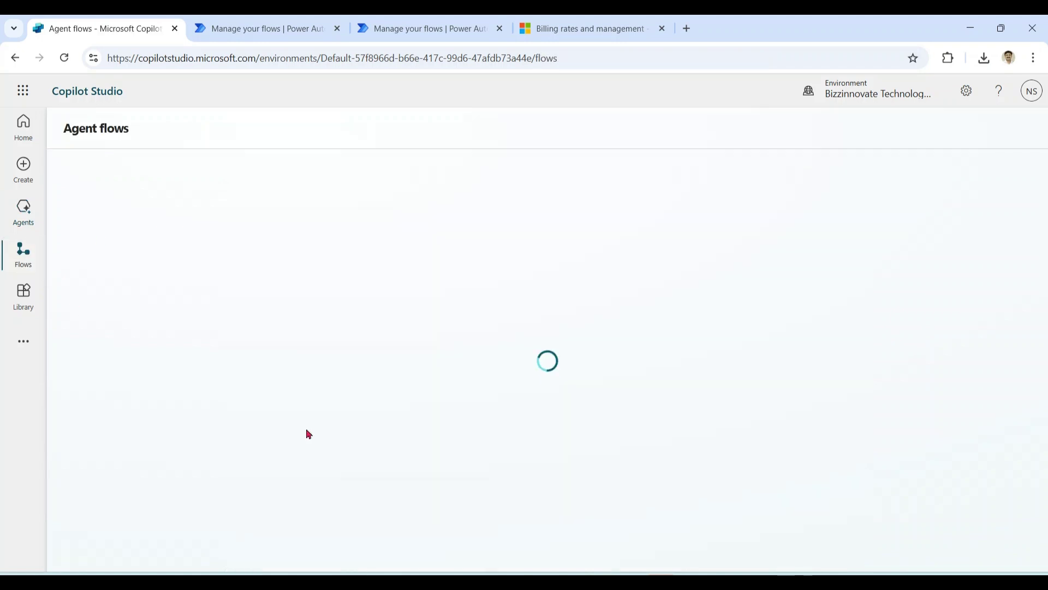
pyautogui.click(214, 260)
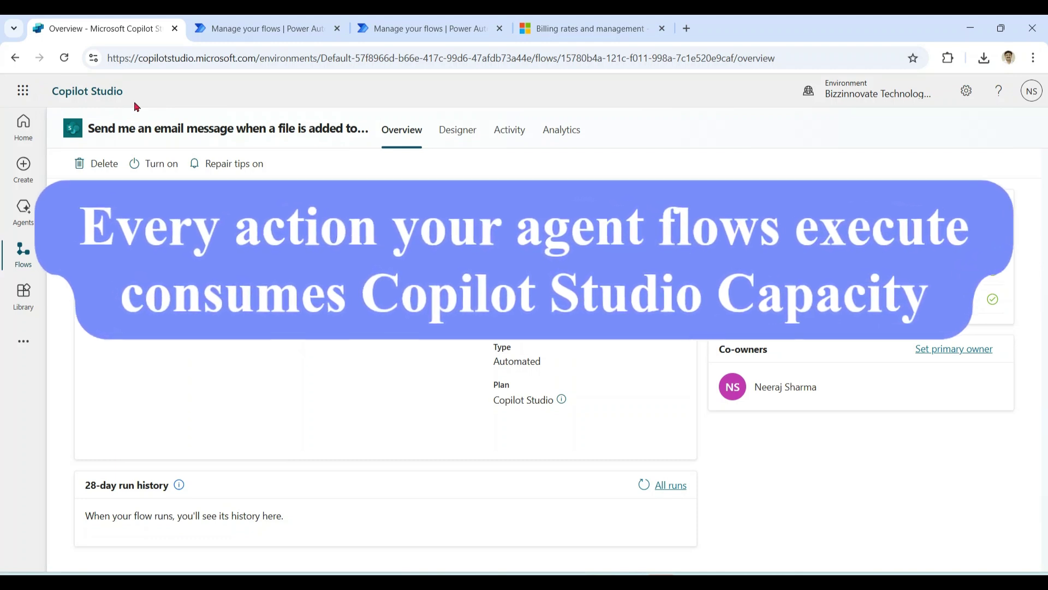
# Step: Show the SharePoint email flow's Designer and confirm Flow checker reports no errors
pyautogui.click(455, 131)
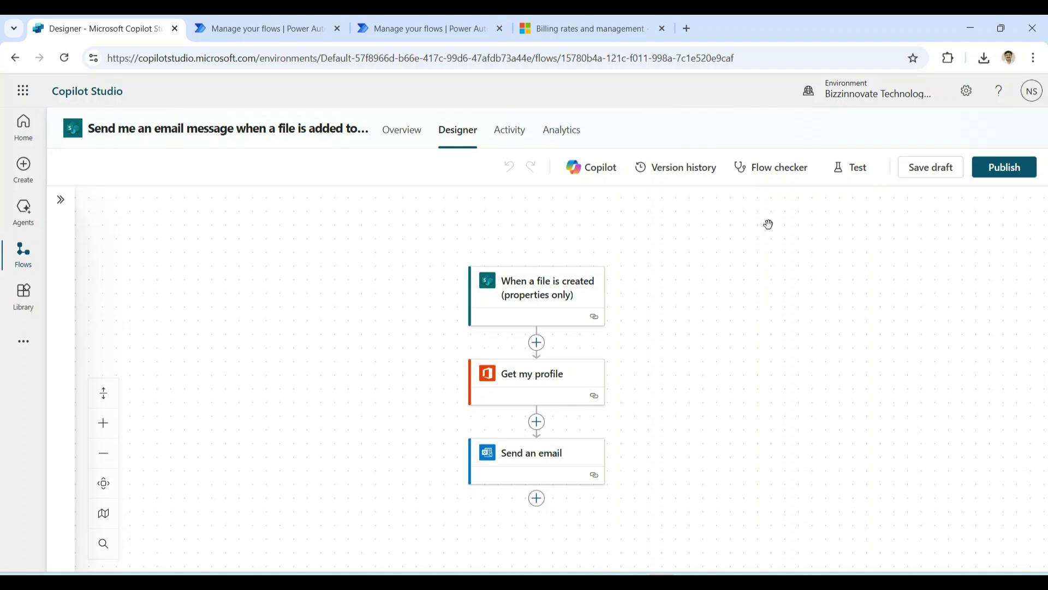
pyautogui.click(785, 169)
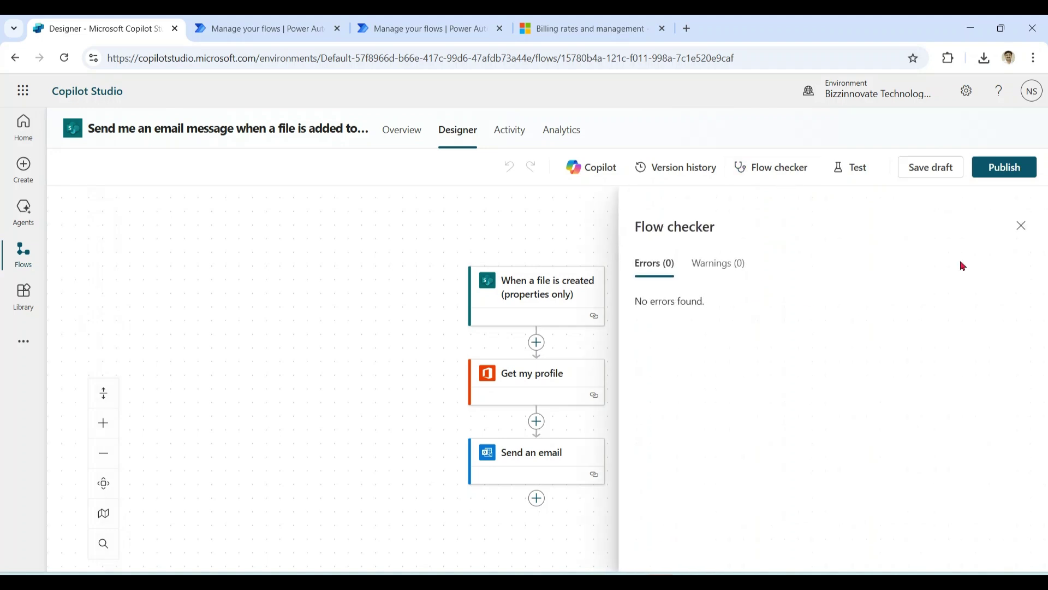
pyautogui.click(1032, 226)
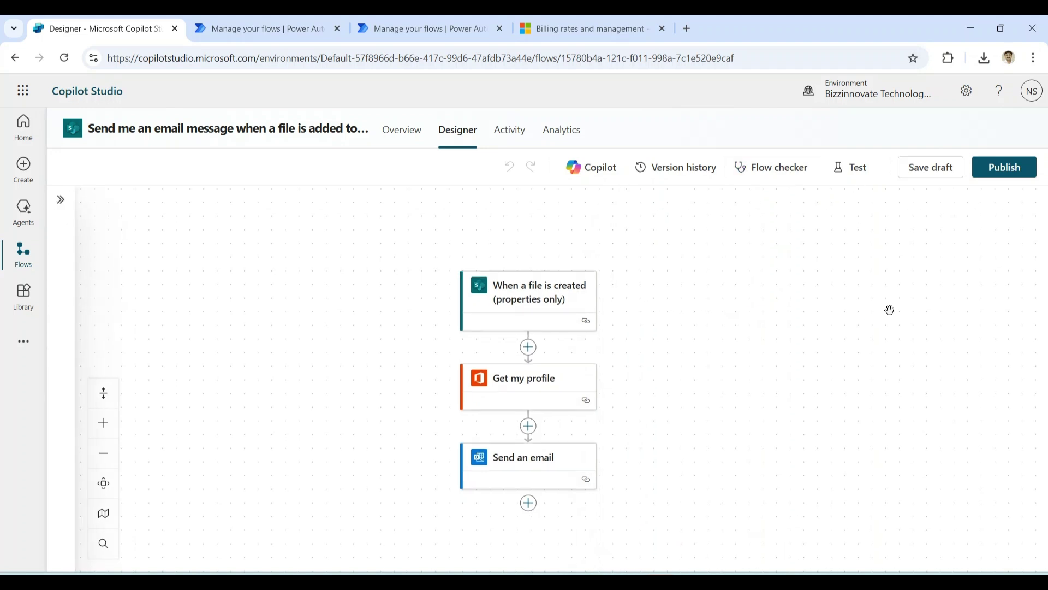
# Step: Publish the SharePoint email flow and highlight the insufficient-capacity Forbidden error message
pyautogui.click(1004, 167)
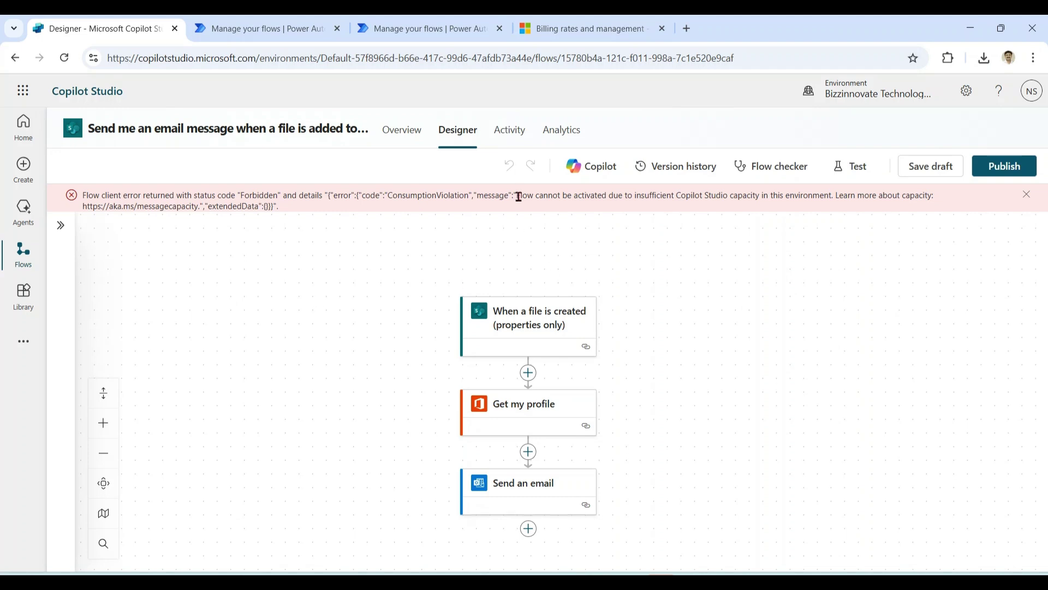
pyautogui.moveTo(517, 196); pyautogui.dragTo(832, 197)
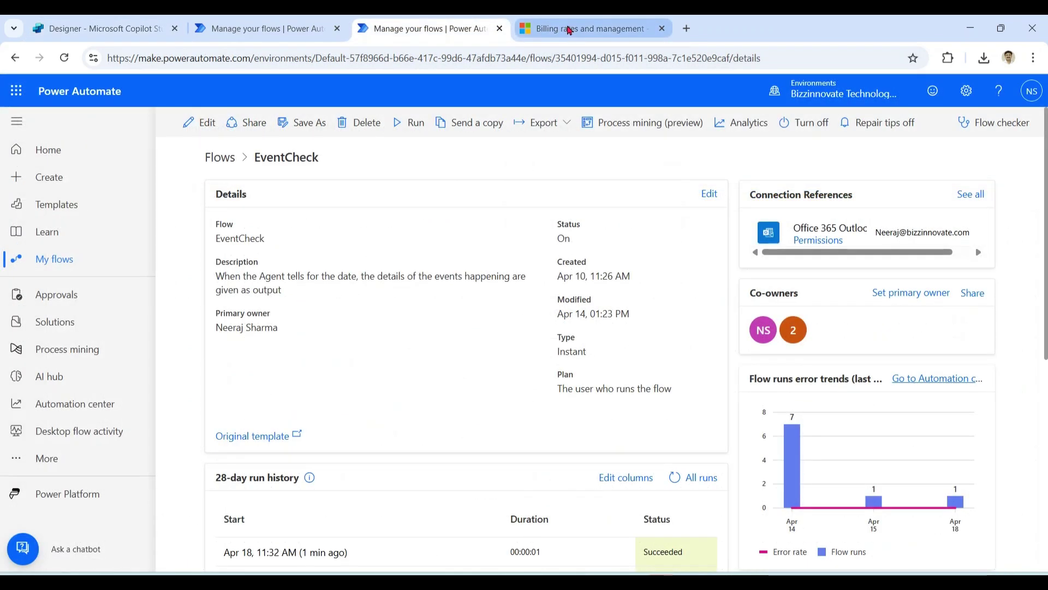
pyautogui.moveTo(589, 29)
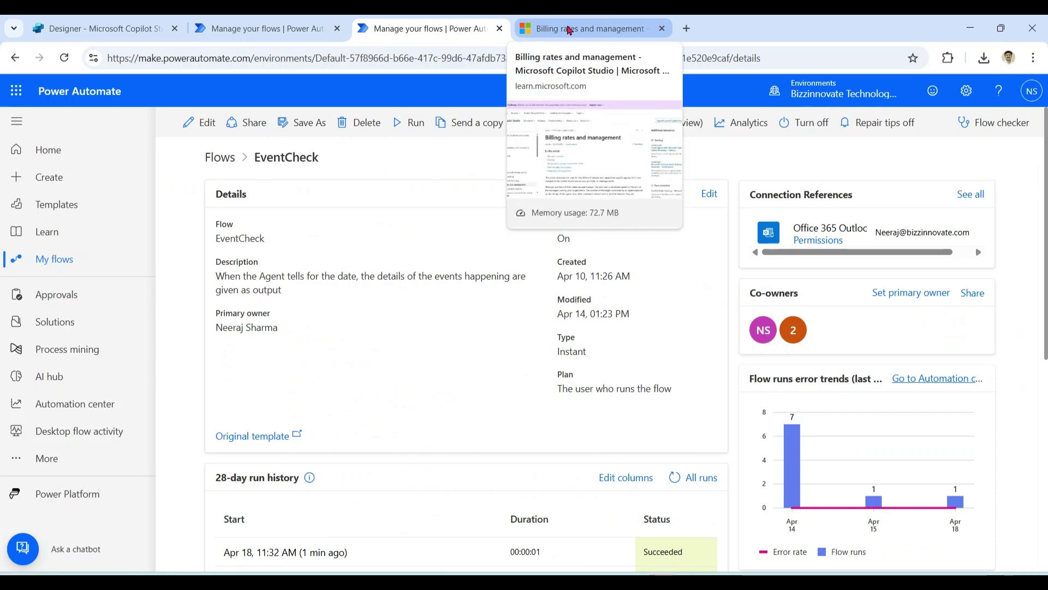
# Step: In the billing rates article, highlight the Microsoft 365 Copilot column and first table rows
pyautogui.click(568, 30)
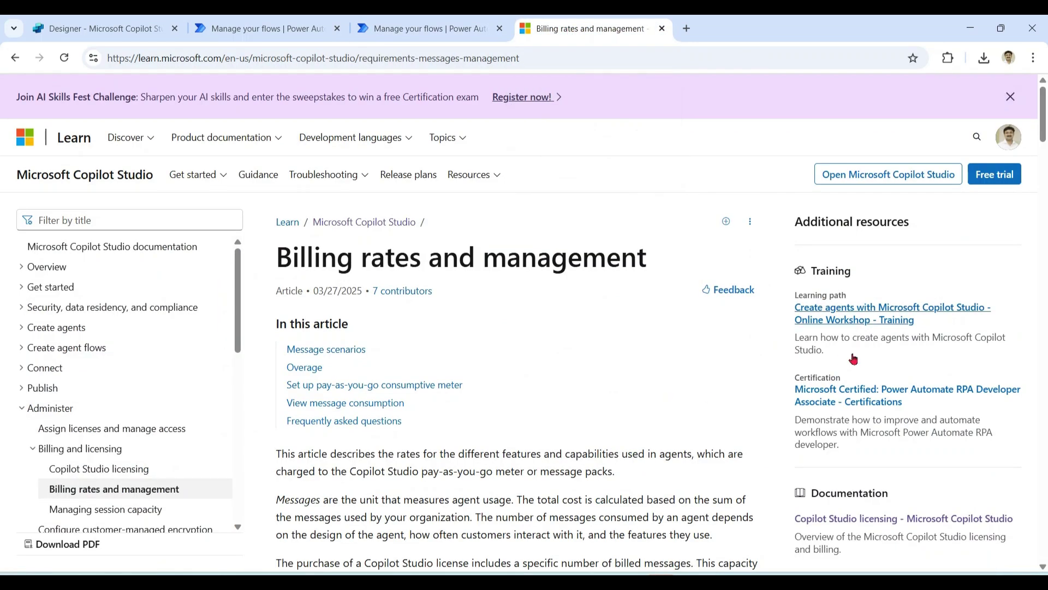
pyautogui.moveTo(1044, 124); pyautogui.dragTo(1043, 203)
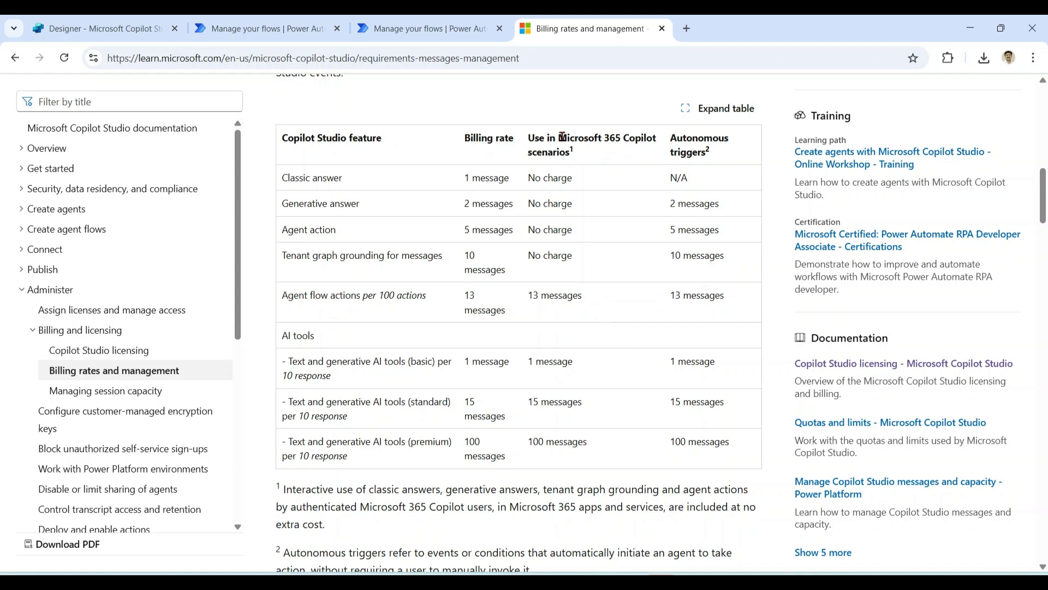
pyautogui.moveTo(561, 137); pyautogui.dragTo(656, 138)
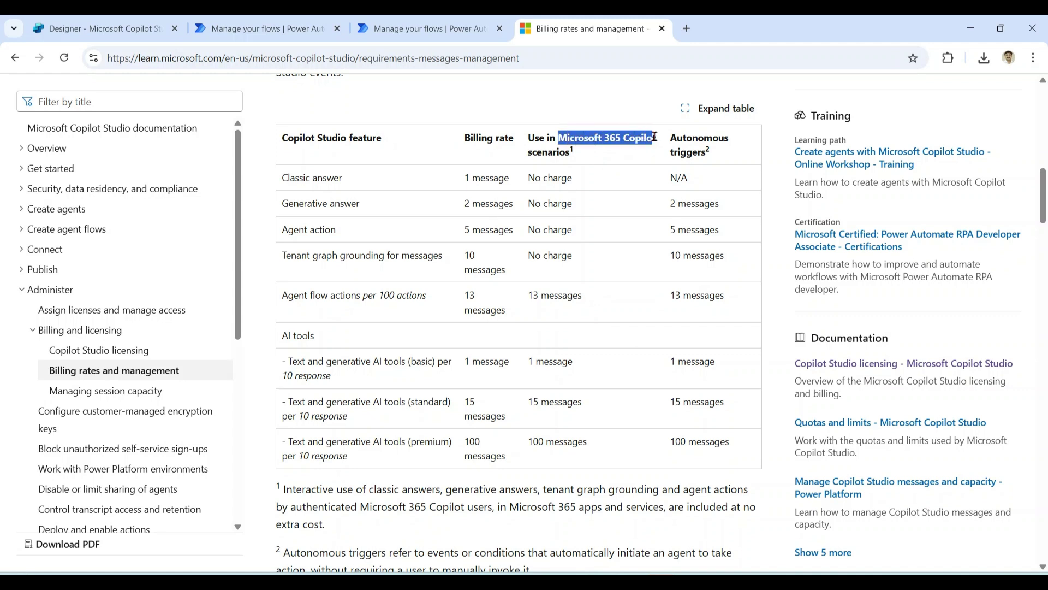
pyautogui.click(334, 178)
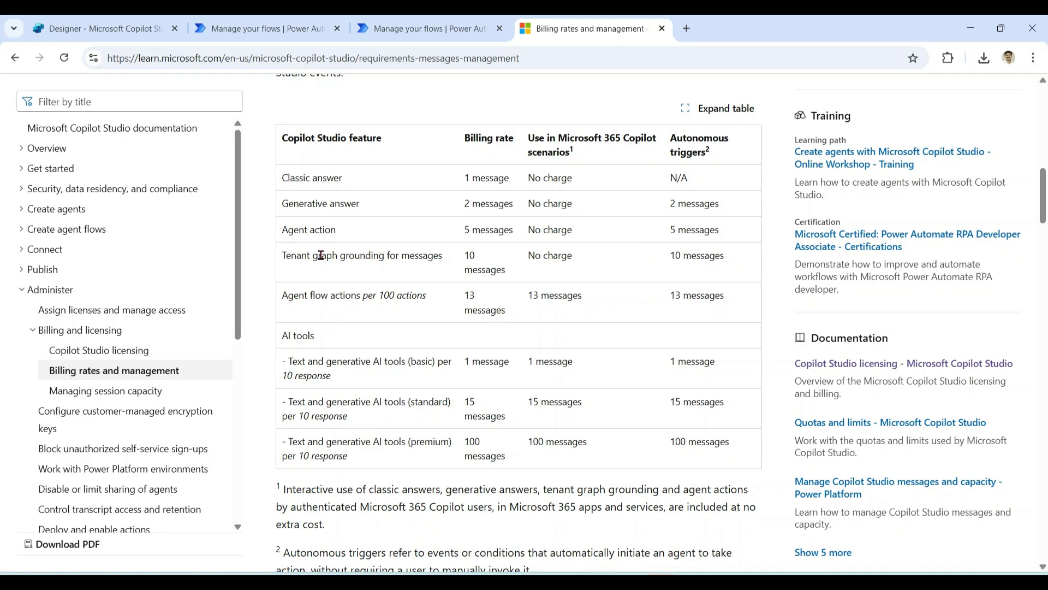
pyautogui.moveTo(577, 267)
pyautogui.mouseDown()
pyautogui.moveTo(563, 170)
pyautogui.moveTo(624, 149)
pyautogui.mouseUp()
pyautogui.click(610, 142)
pyautogui.moveTo(561, 138); pyautogui.dragTo(653, 139)
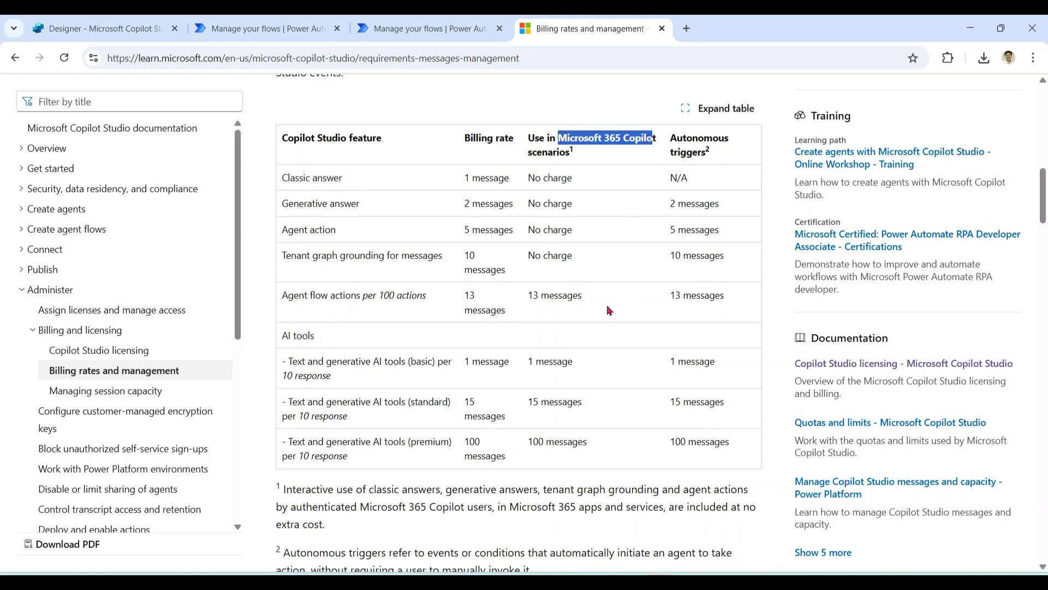
pyautogui.click(611, 310)
# Step: Highlight the 13-messages-per-100 agent flow actions rate, then return to the flow's capacity error
pyautogui.moveTo(283, 293); pyautogui.dragTo(324, 295)
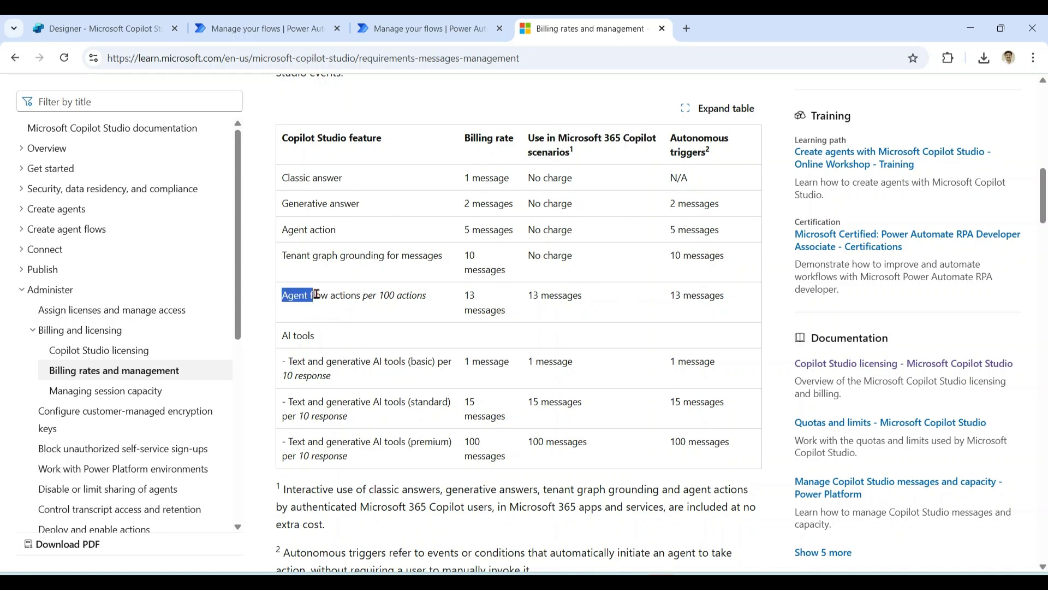
pyautogui.click(326, 295)
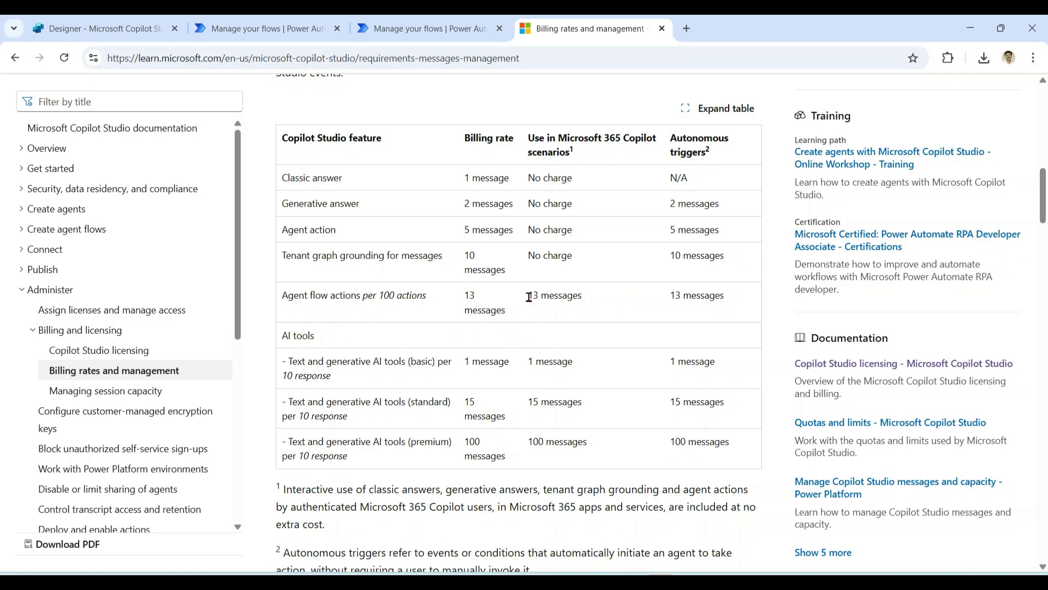
pyautogui.moveTo(529, 295); pyautogui.dragTo(585, 301)
pyautogui.click(602, 307)
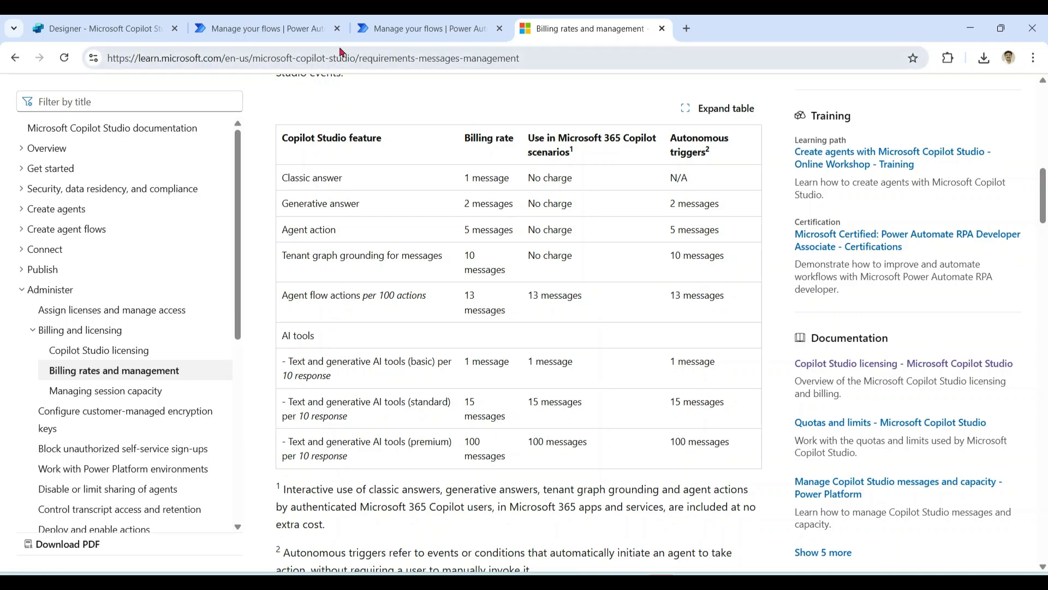
pyautogui.click(131, 30)
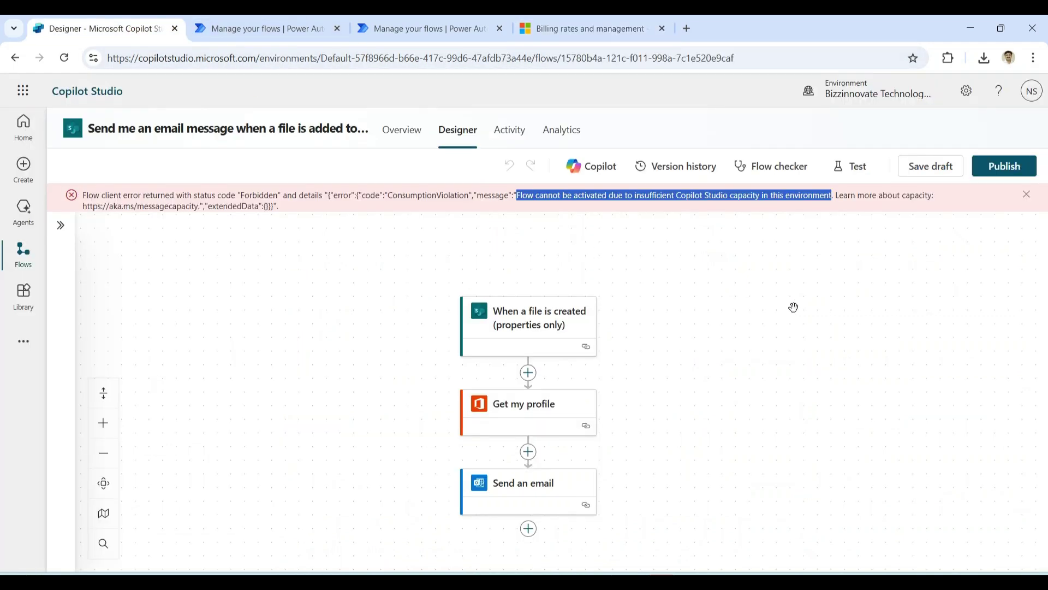